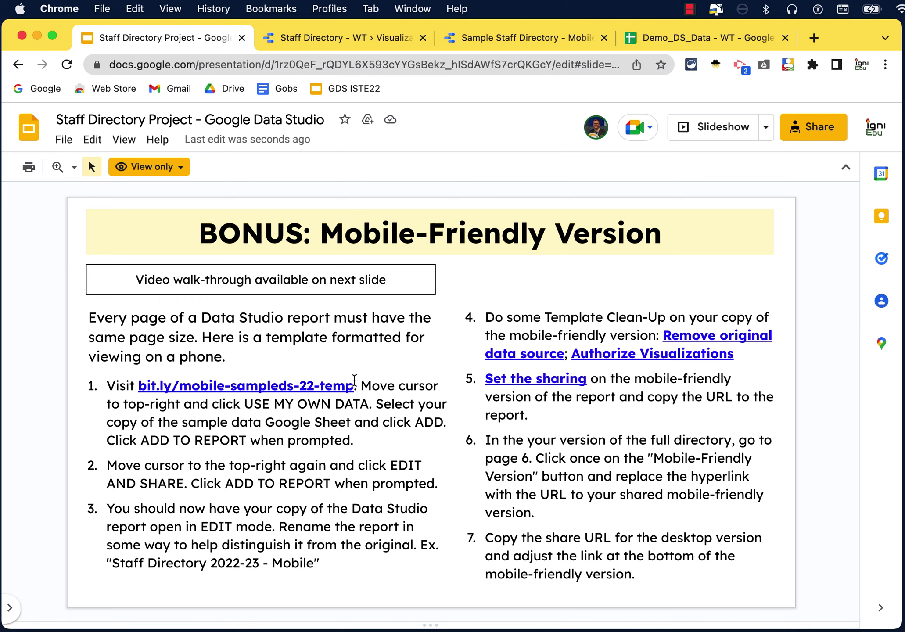
# Open the bit.ly/mobile-sampleds-22-temp template linked on the slide and add the Demo_DS_Data - WT spreadsheet's directory.csv worksheet as its data
pyautogui.click(228, 387)
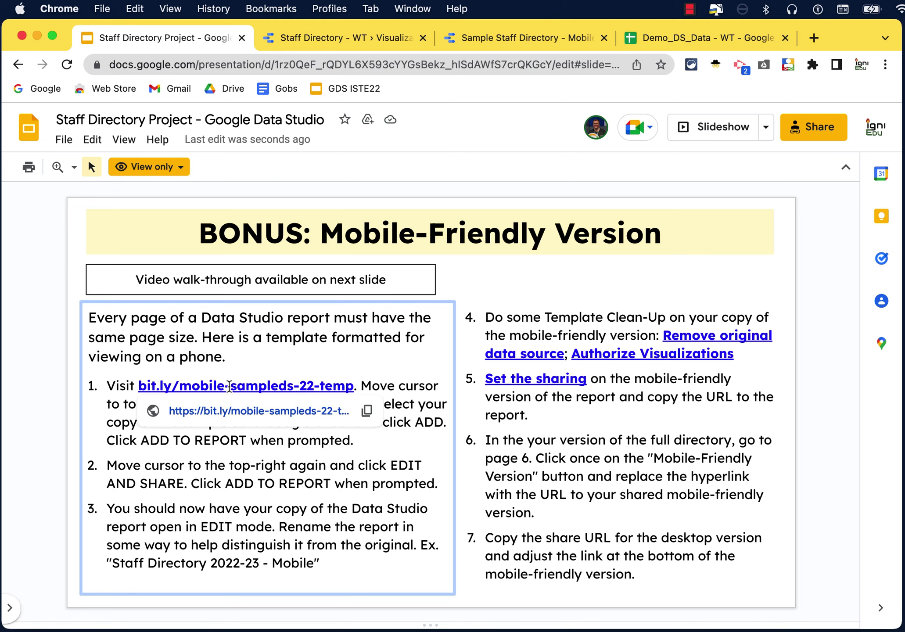
pyautogui.click(231, 413)
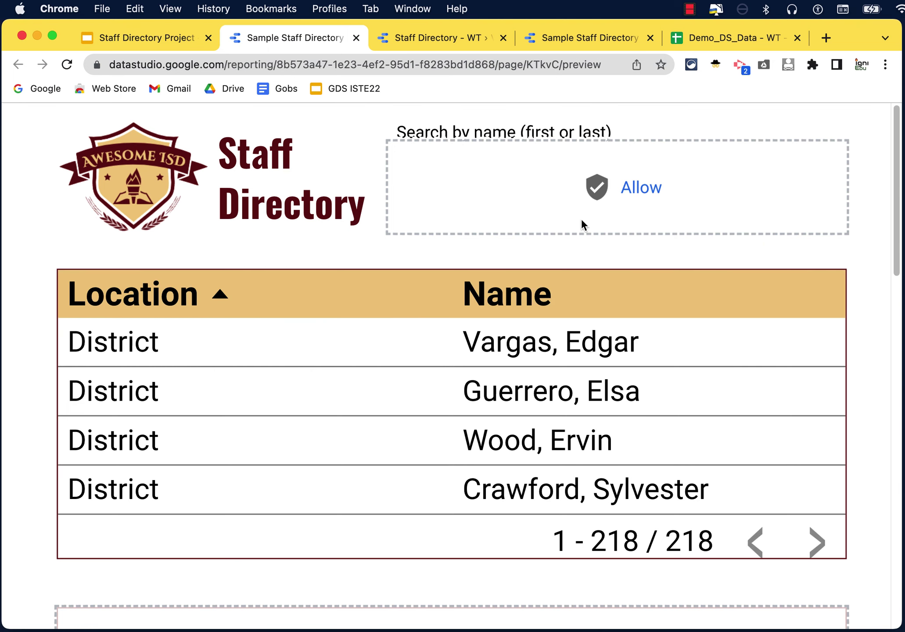
pyautogui.moveTo(697, 110)
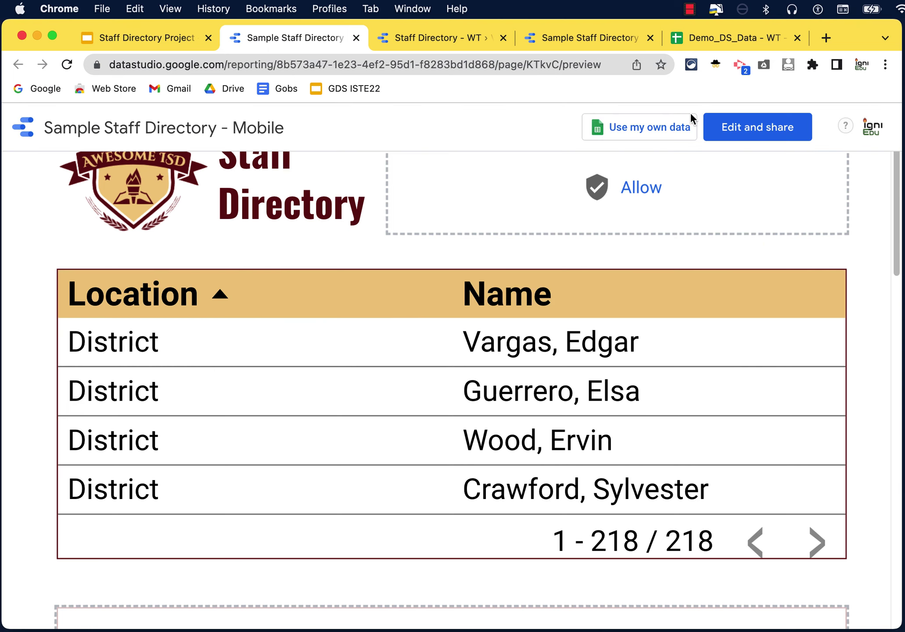
pyautogui.click(658, 132)
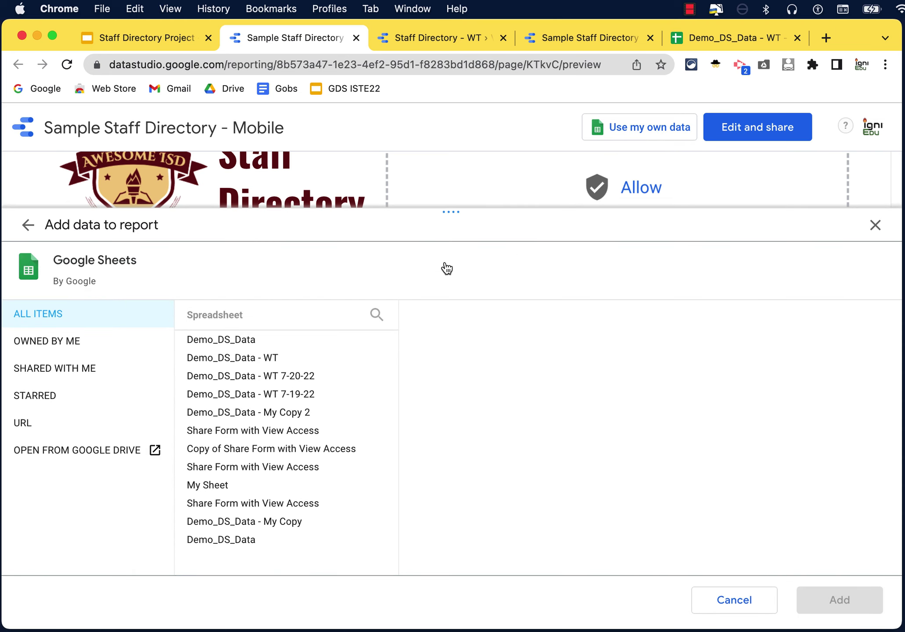
pyautogui.click(277, 358)
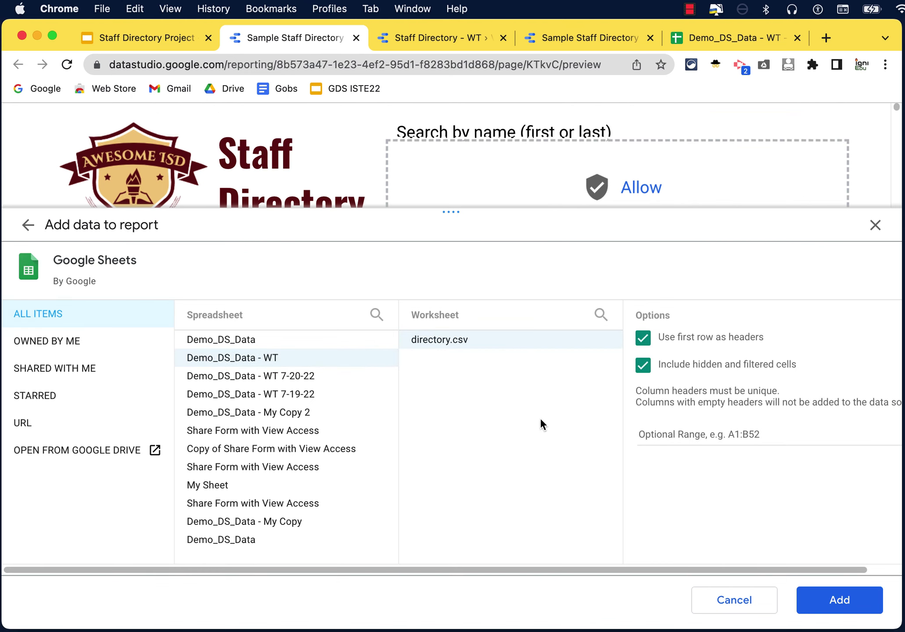
pyautogui.click(833, 599)
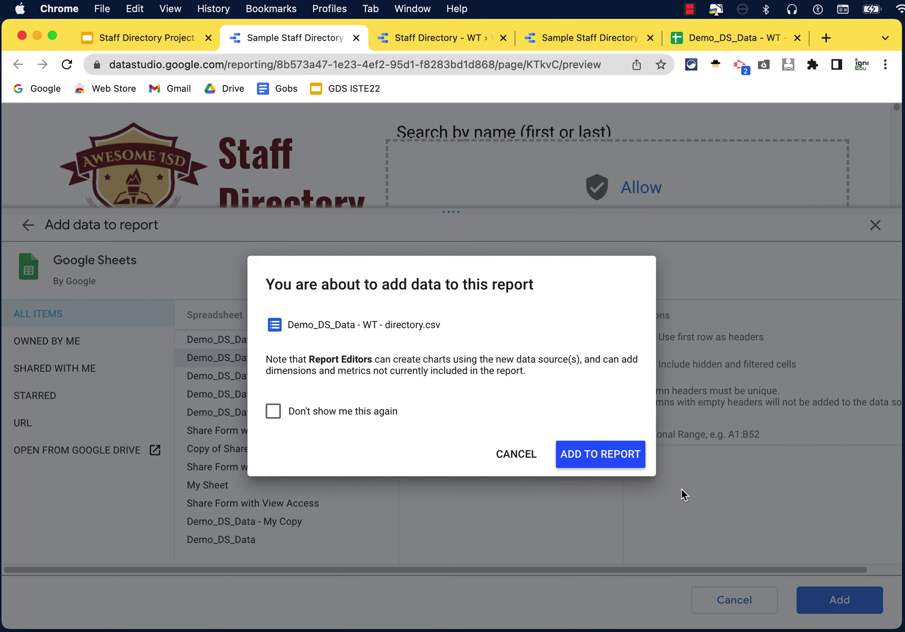
pyautogui.click(613, 459)
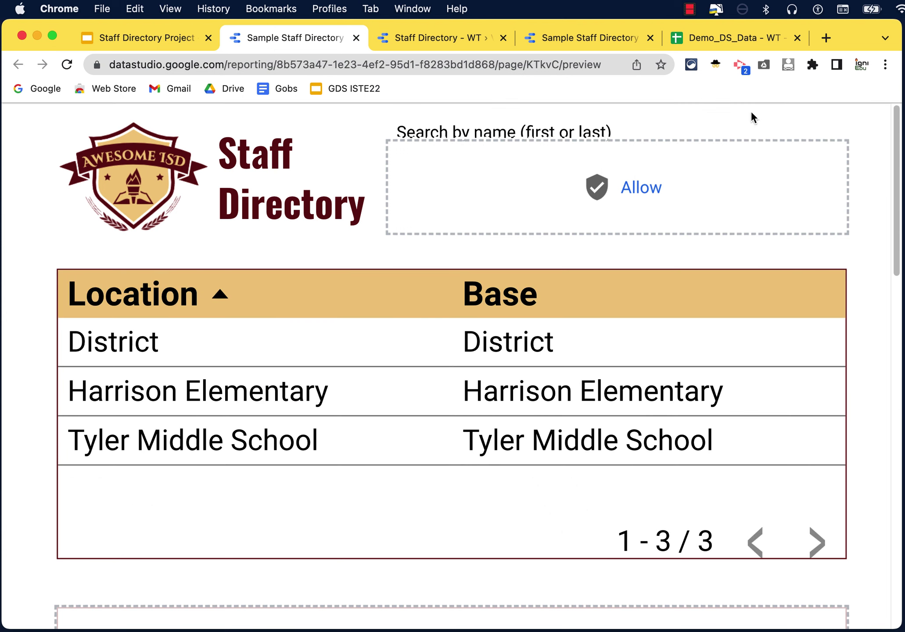
# Create an editable copy of the Sample Staff Directory - Mobile report, agreeing to add the data to it
pyautogui.moveTo(752, 112)
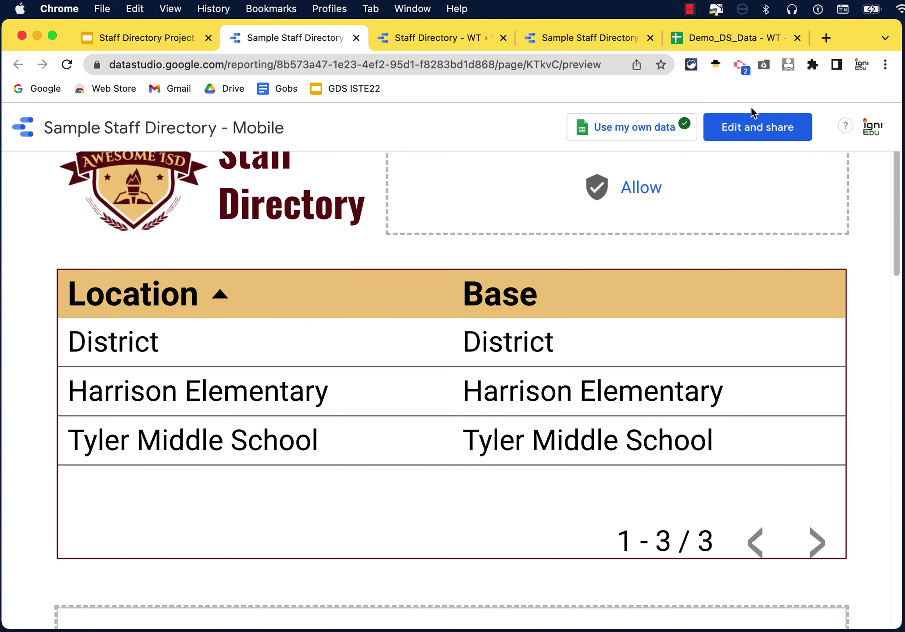
pyautogui.click(762, 137)
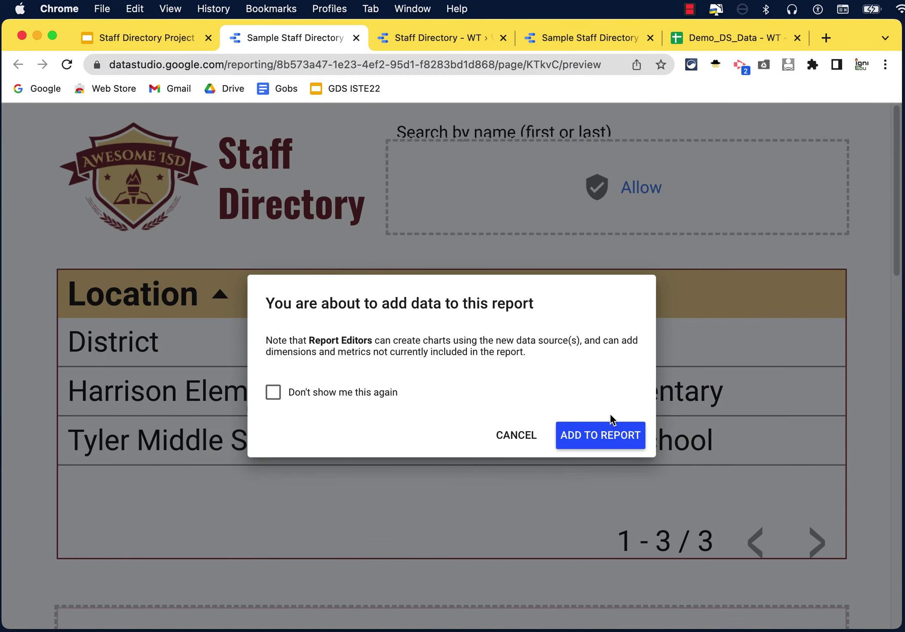
pyautogui.click(602, 437)
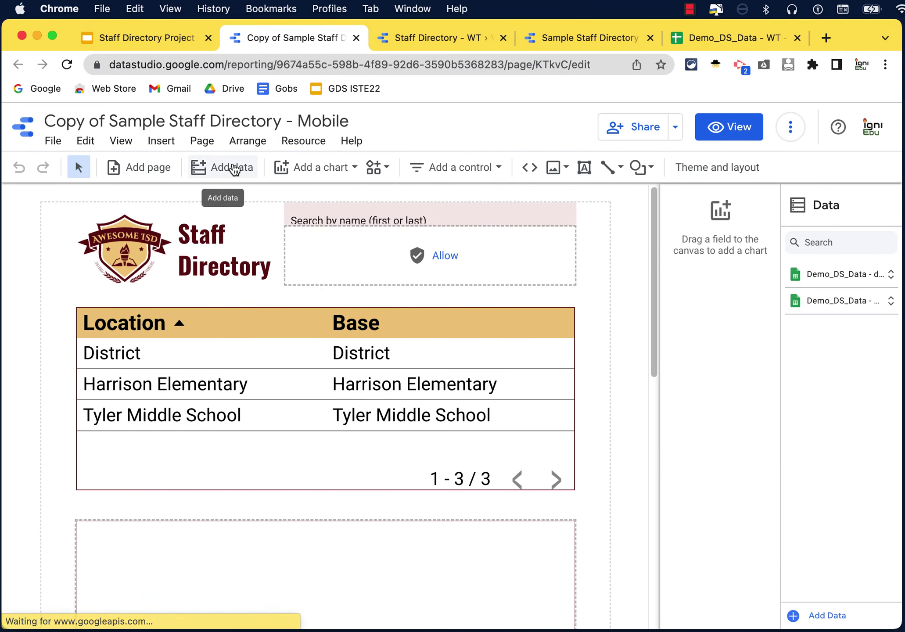
# Rename the copied report to "Staff Directory 2022-23 - Mobile"
pyautogui.click(173, 121)
pyautogui.moveTo(172, 121); pyautogui.dragTo(26, 127)
pyautogui.press('BackSpace')
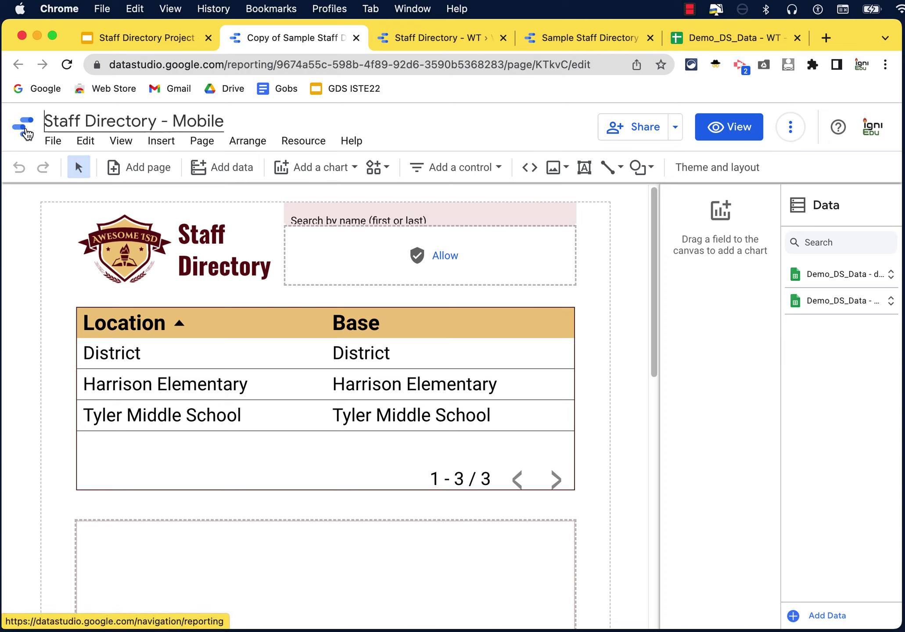
pyautogui.click(156, 121)
pyautogui.write('2022-23')
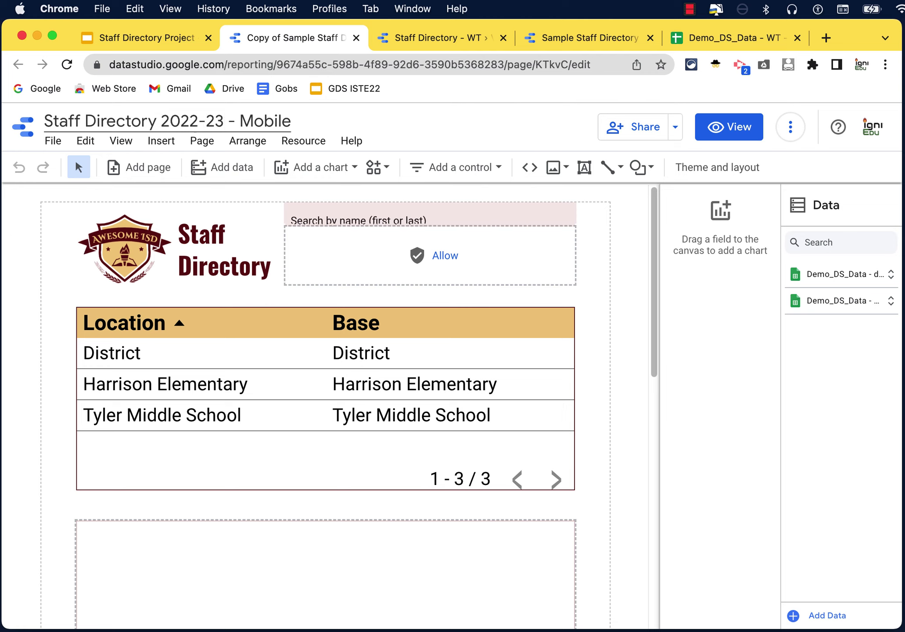
pyautogui.click(634, 312)
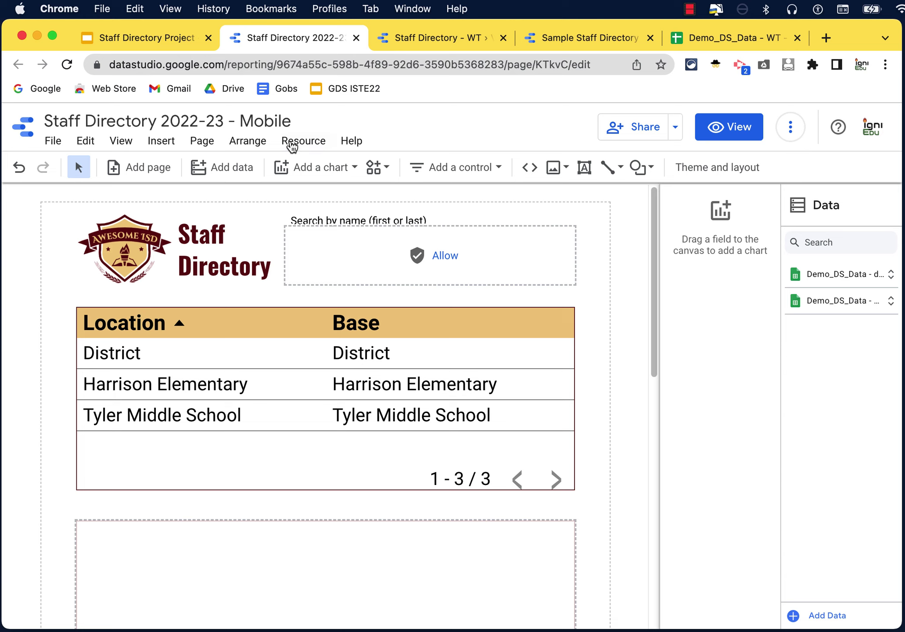
# Remove the unused original data source Demo_DS_Data - directory.csv from the report's added data sources
pyautogui.click(292, 144)
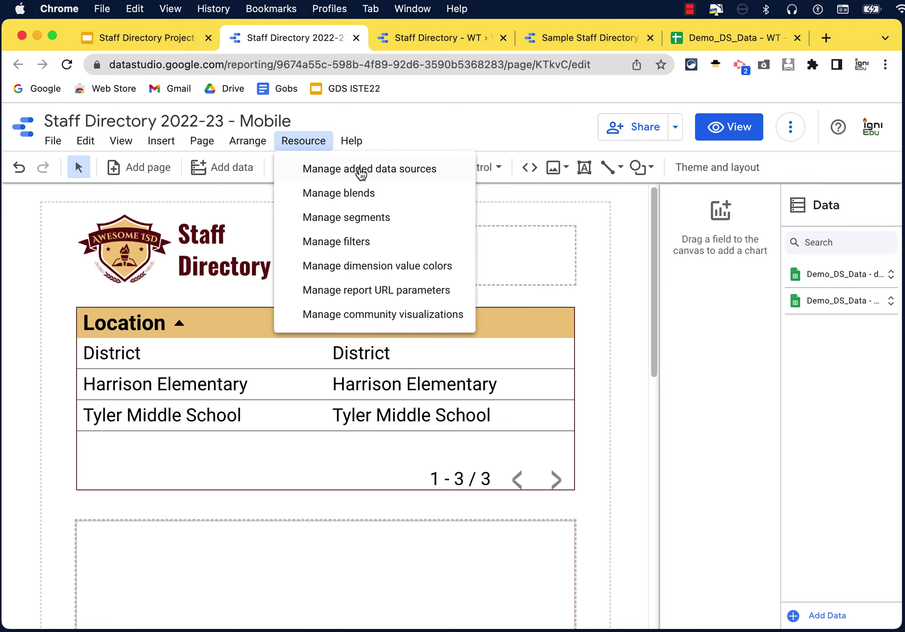
pyautogui.click(361, 172)
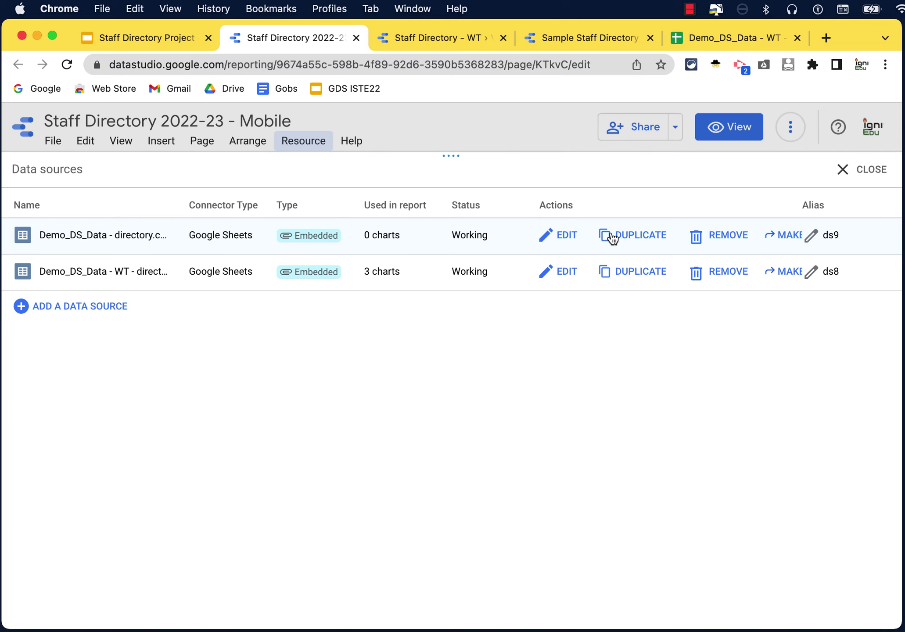
pyautogui.click(718, 240)
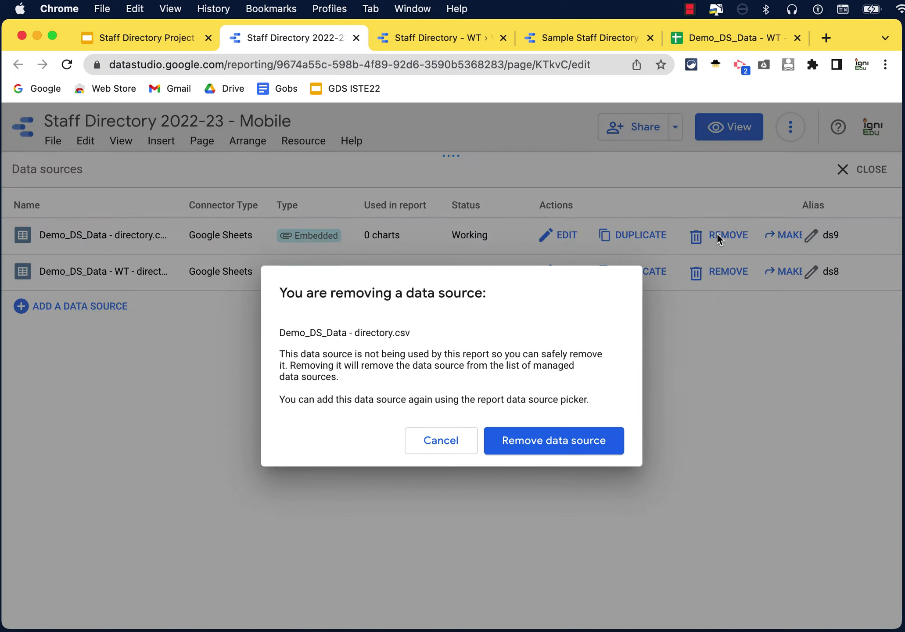
pyautogui.click(566, 448)
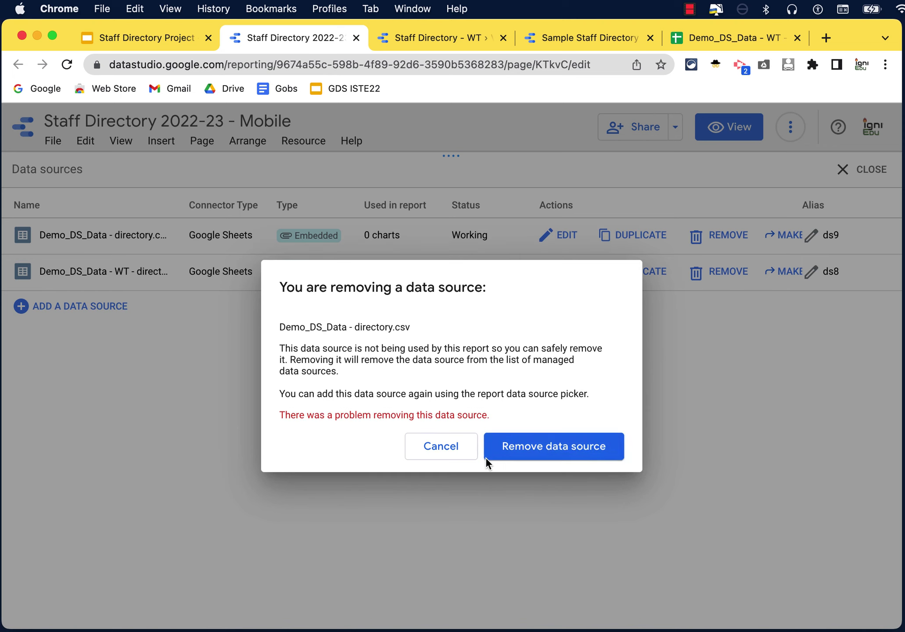
pyautogui.click(434, 446)
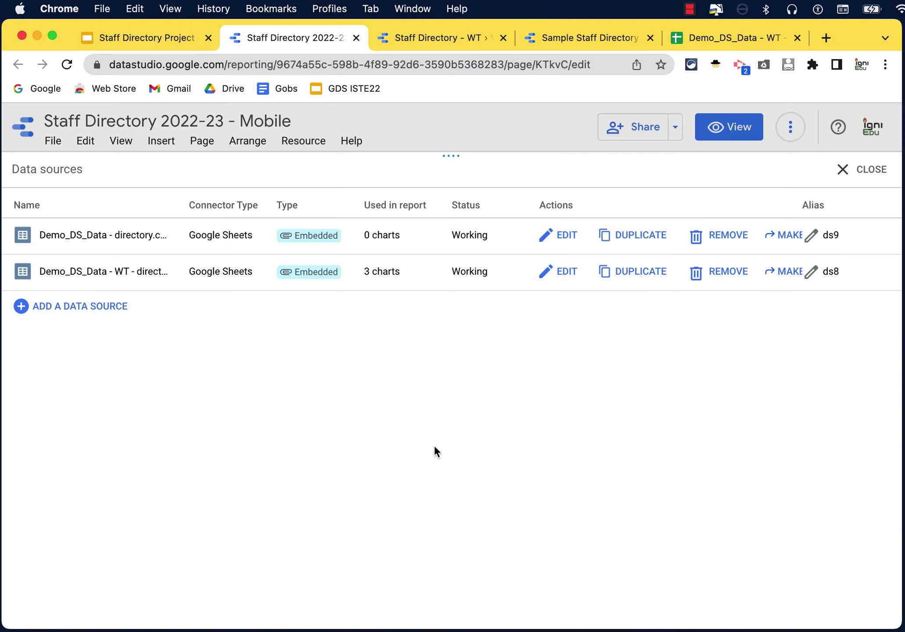
pyautogui.click(876, 171)
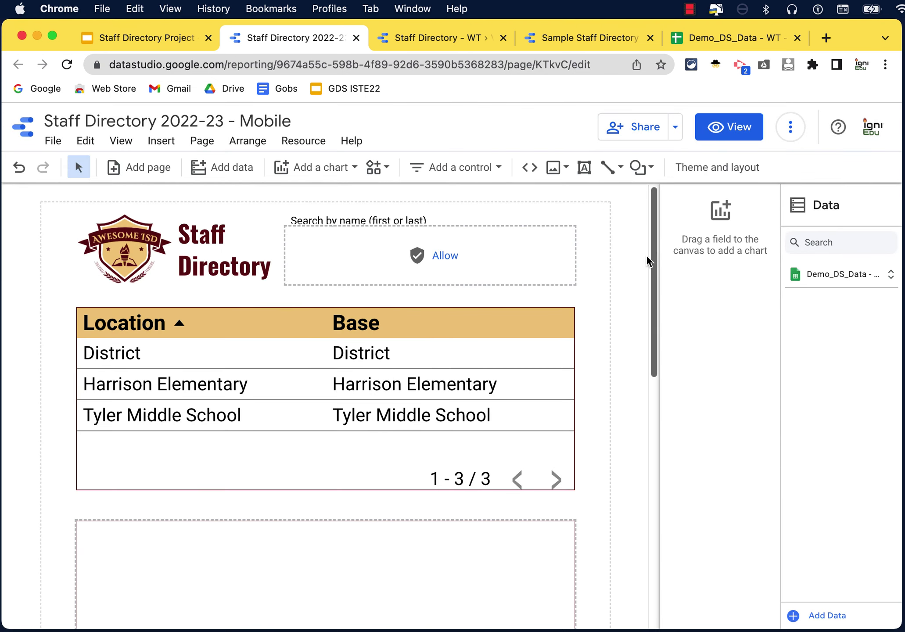
# Grant consent for the report's Search Box and Templated Record community visualizations to render data
pyautogui.click(443, 259)
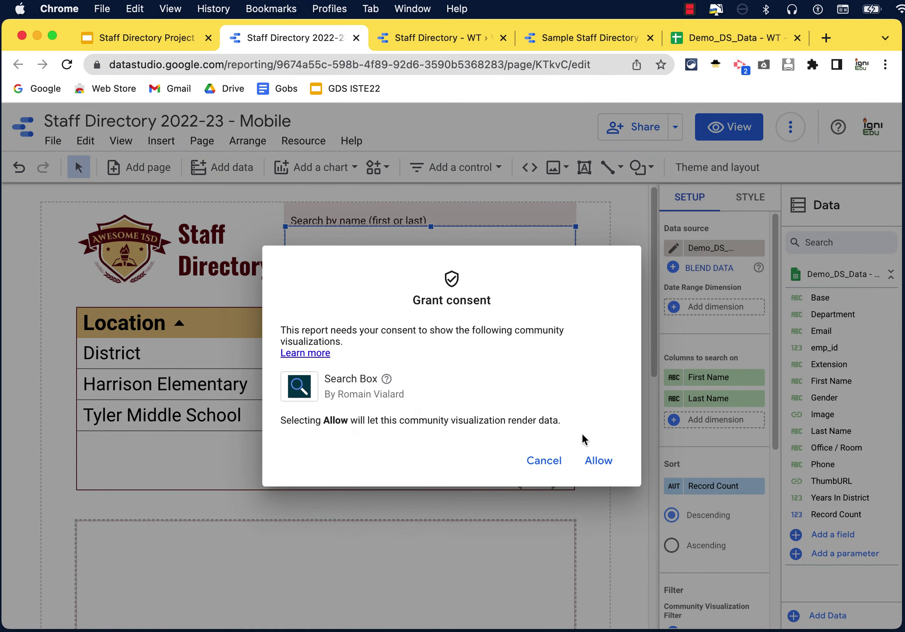
pyautogui.click(598, 461)
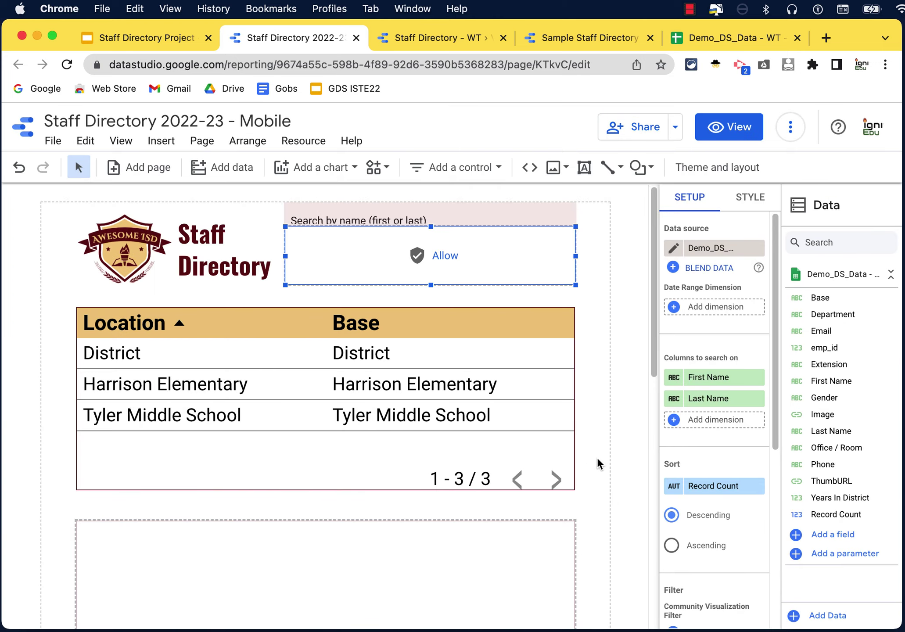
pyautogui.scroll(-3, 599, 463)
pyautogui.scroll(-5, 598, 463)
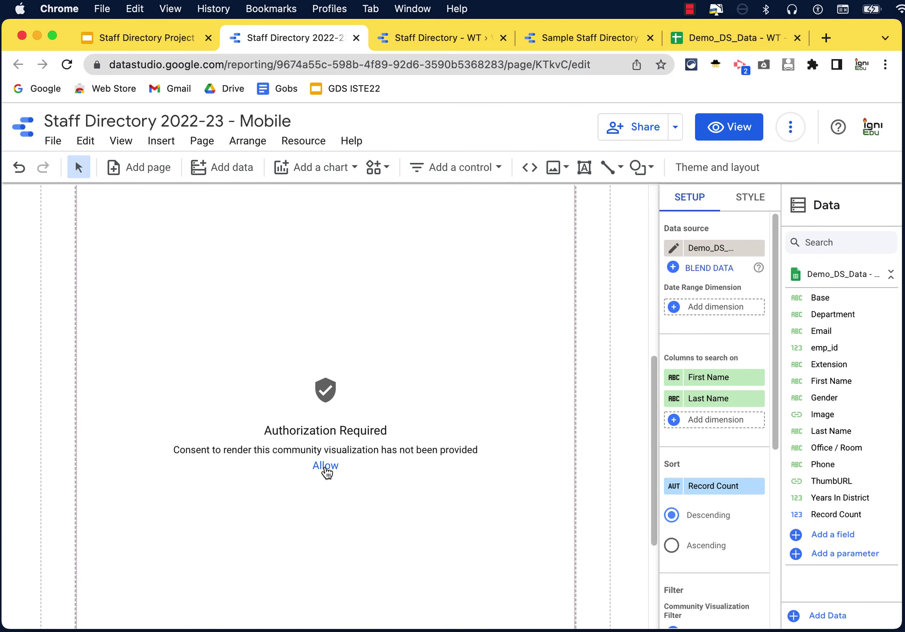
pyautogui.click(326, 469)
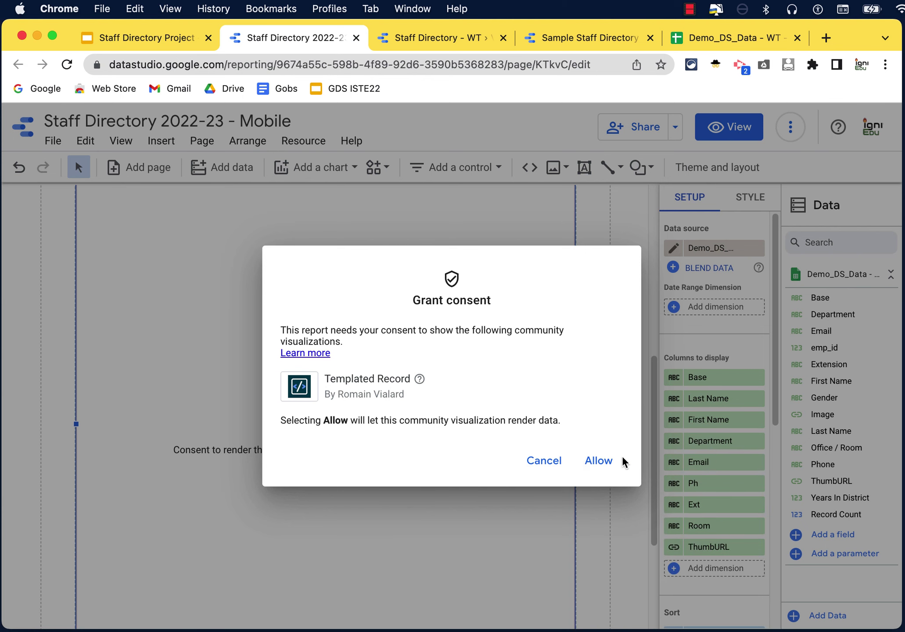
pyautogui.click(591, 465)
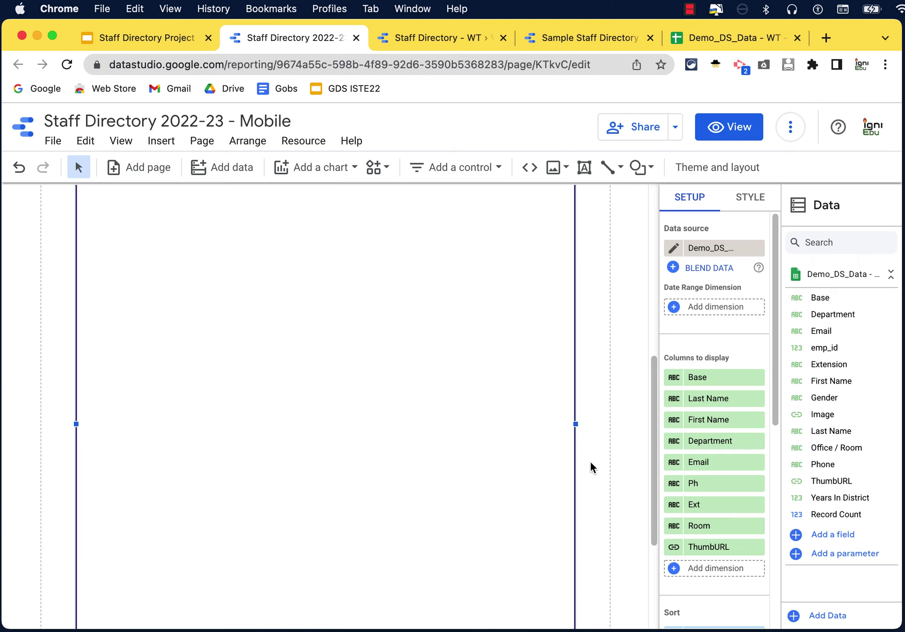
pyautogui.scroll(4, 591, 467)
pyautogui.scroll(5, 591, 467)
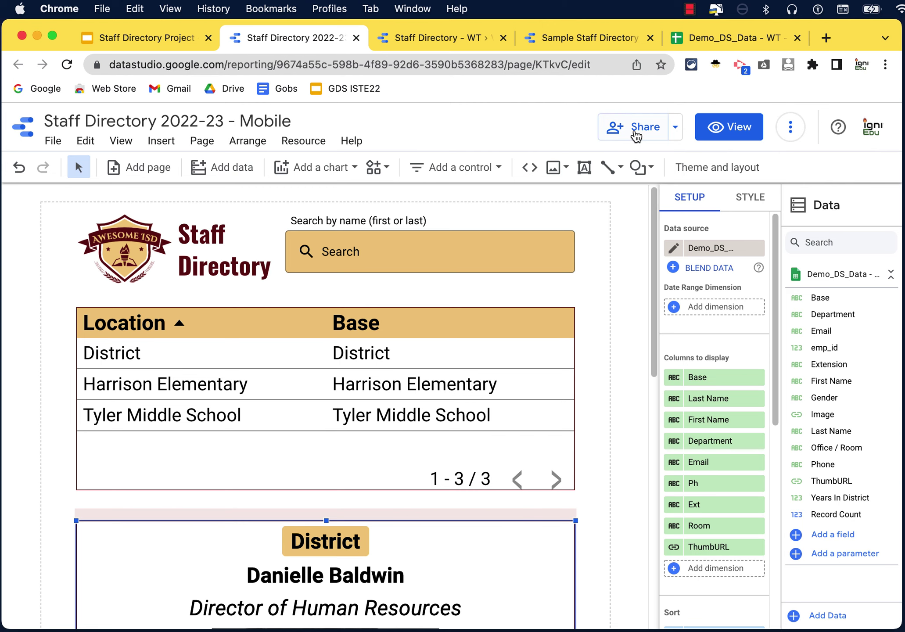
# Share the mobile report so anyone with the link can view, preventing editors from changing access and disabling downloading, printing and copying for viewers
pyautogui.click(642, 130)
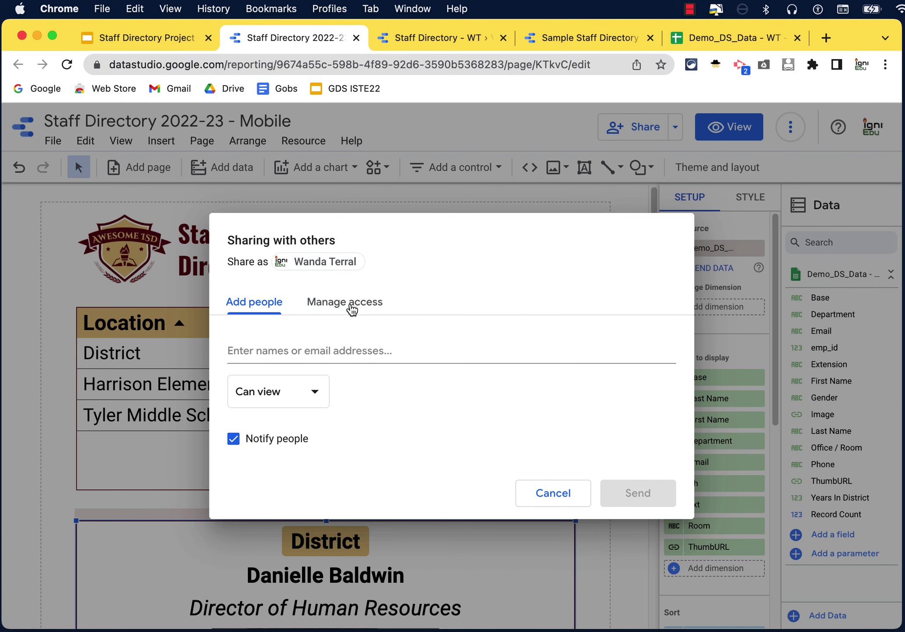
pyautogui.click(345, 302)
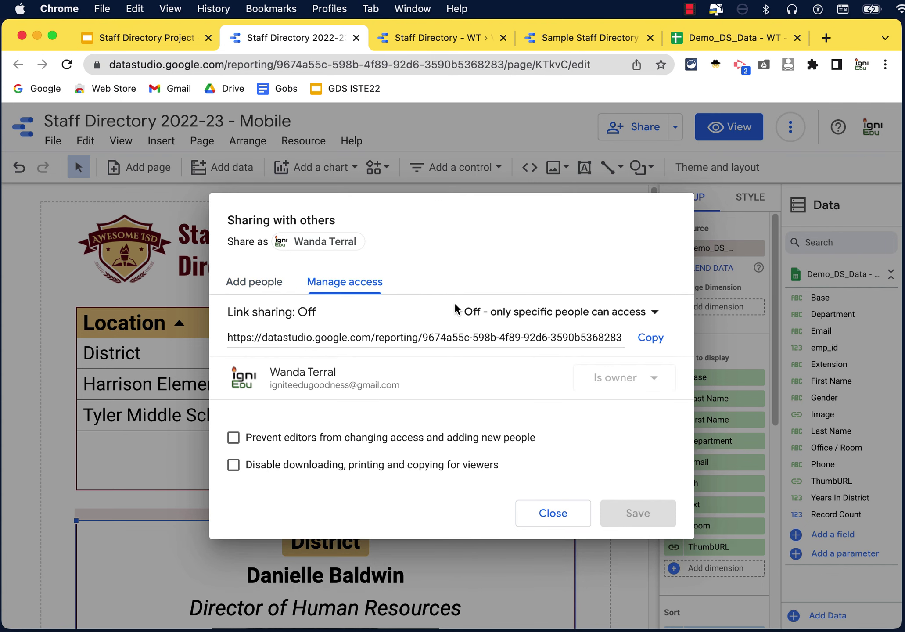
pyautogui.click(568, 312)
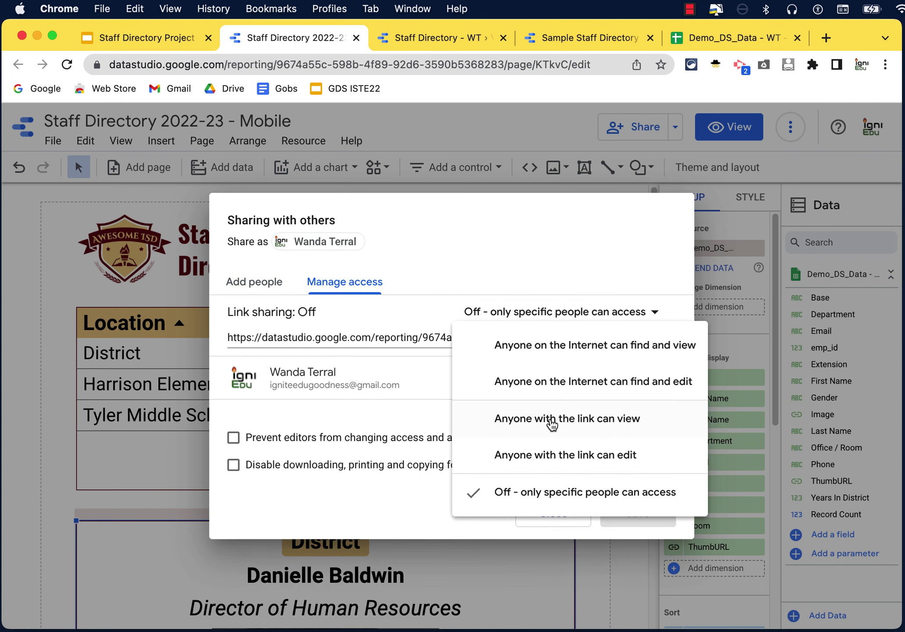
pyautogui.click(552, 421)
pyautogui.click(232, 439)
pyautogui.click(234, 466)
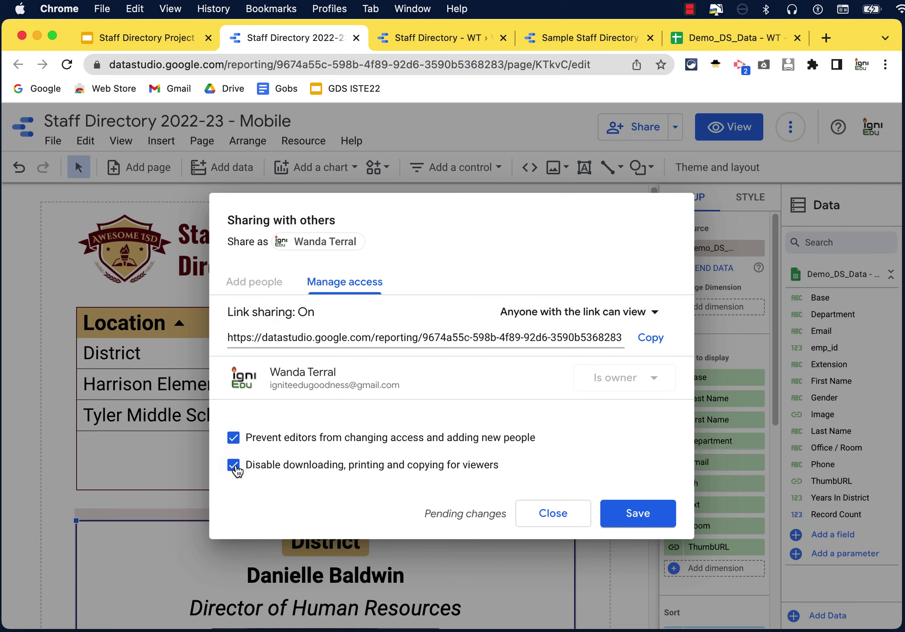
pyautogui.click(615, 513)
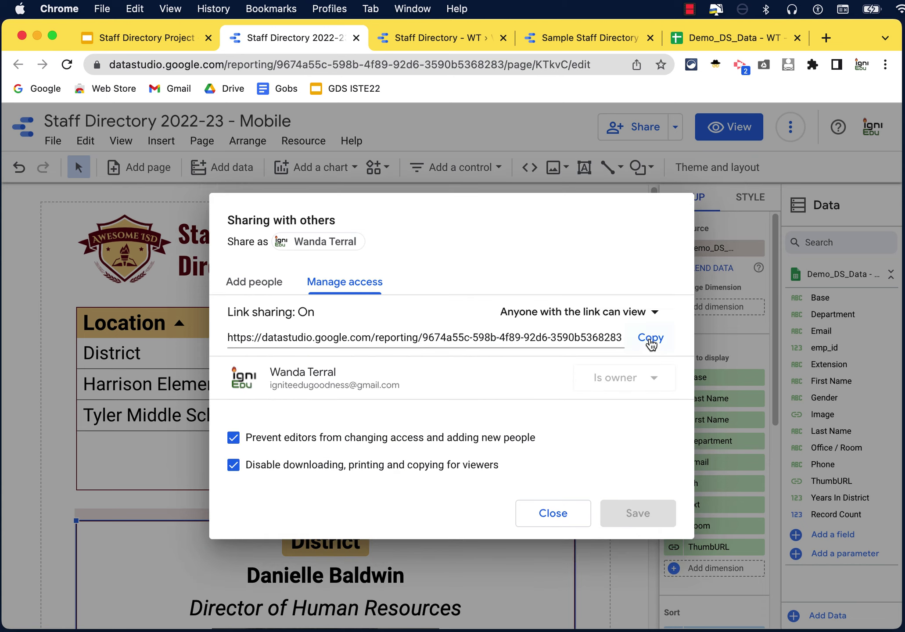
# Copy the mobile report's sharing link and switch to the full Staff Directory - WT report
pyautogui.click(650, 339)
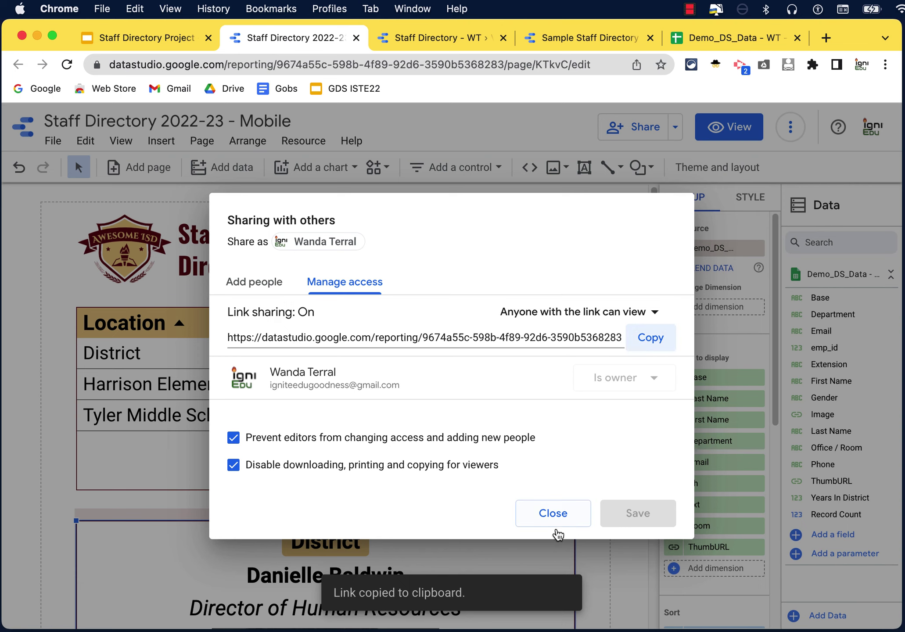
pyautogui.click(554, 517)
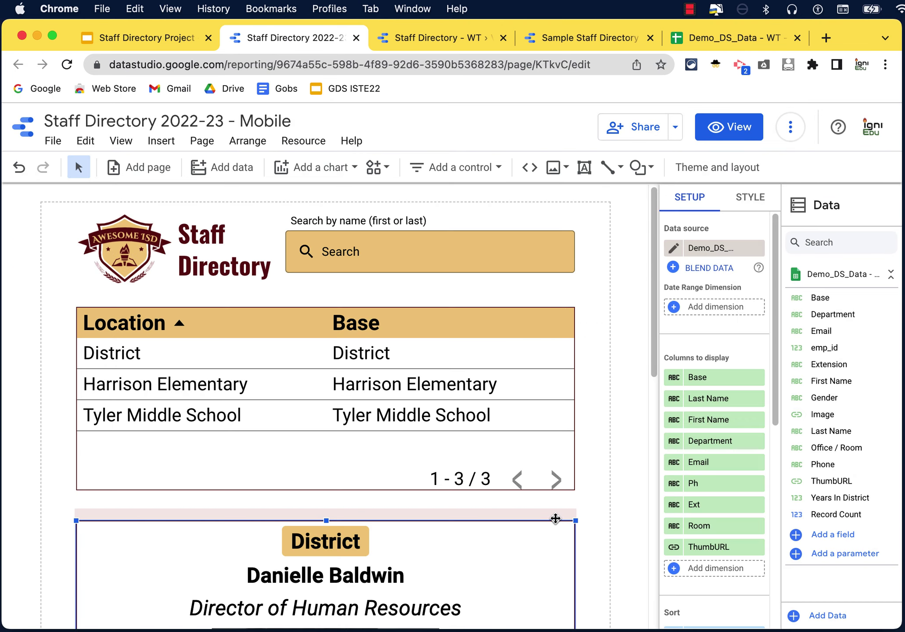
pyautogui.hotkey('ctrl', 'Tab')
# Link the "Mobile-Friendly Version" text to the copied mobile report URL, set to open in a new tab
pyautogui.tripleClick(507, 260)
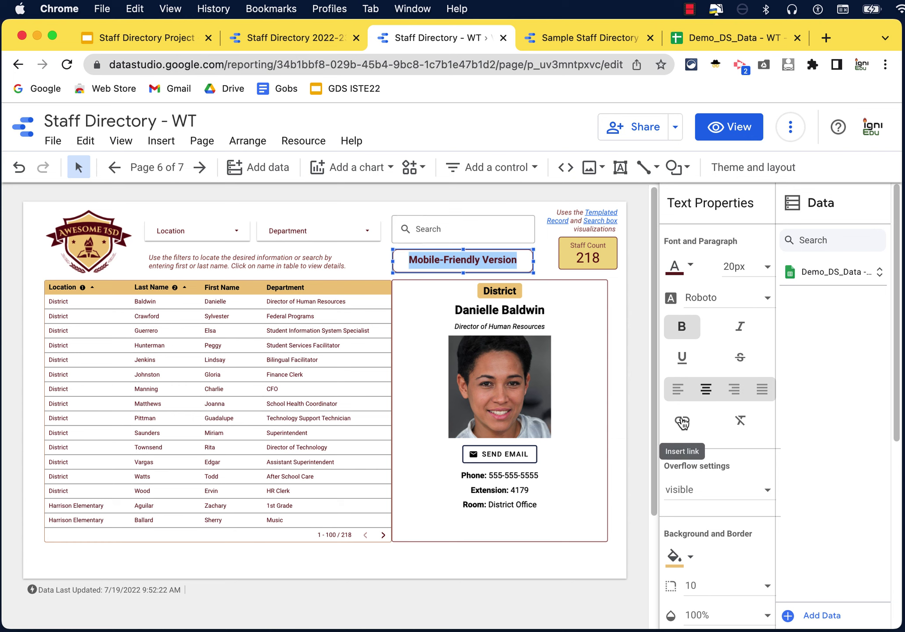
pyautogui.click(683, 422)
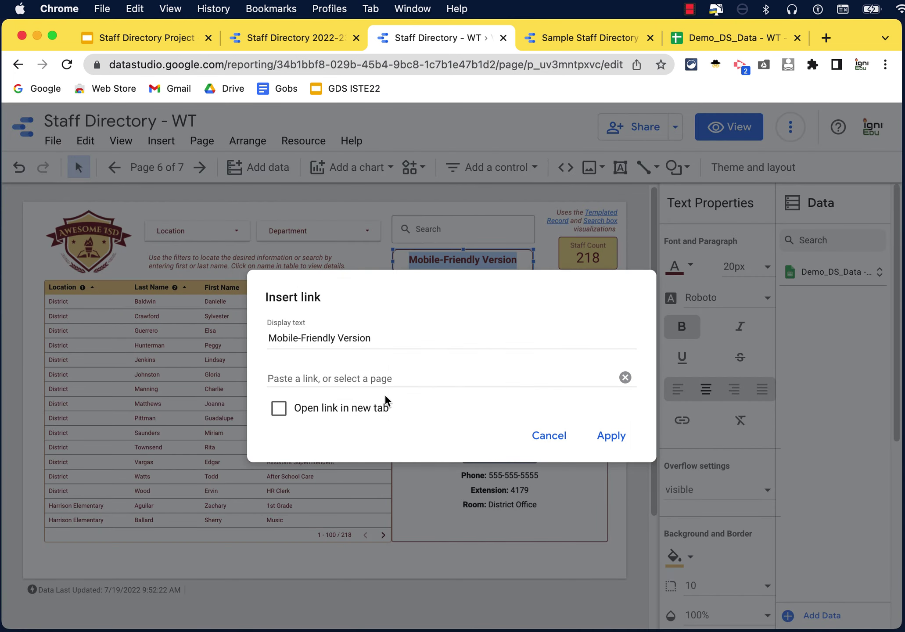
pyautogui.click(313, 380)
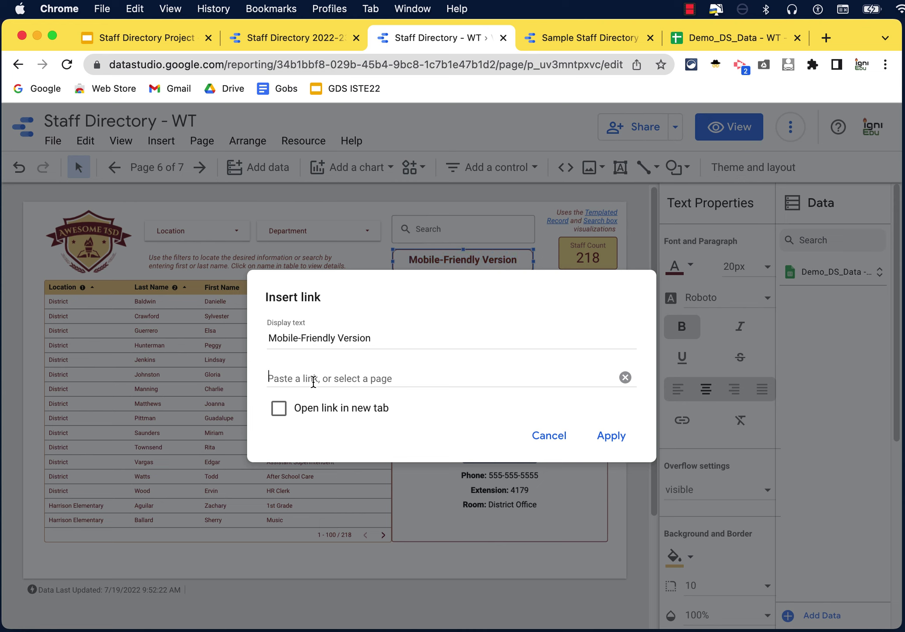
pyautogui.press('super+v')
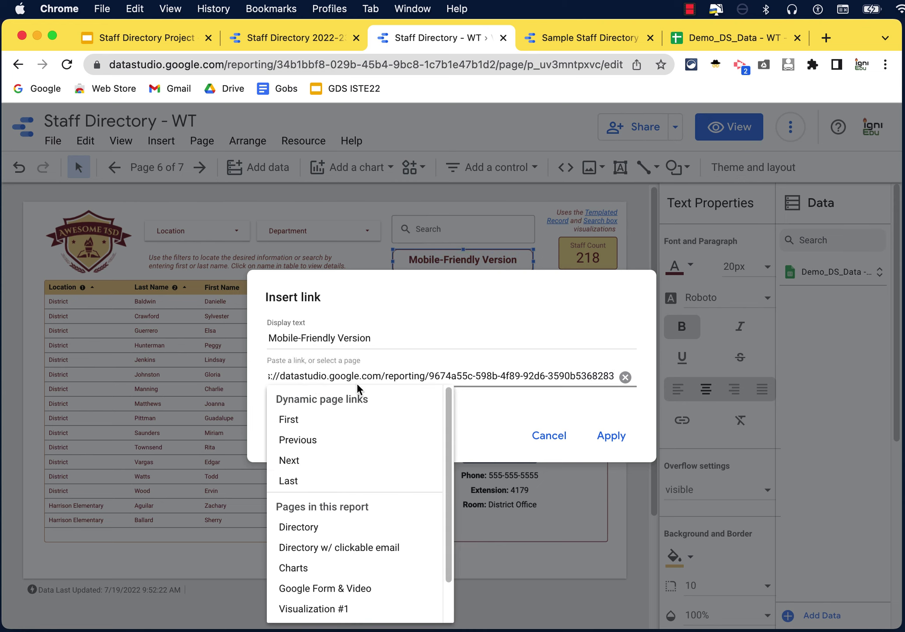
pyautogui.click(505, 401)
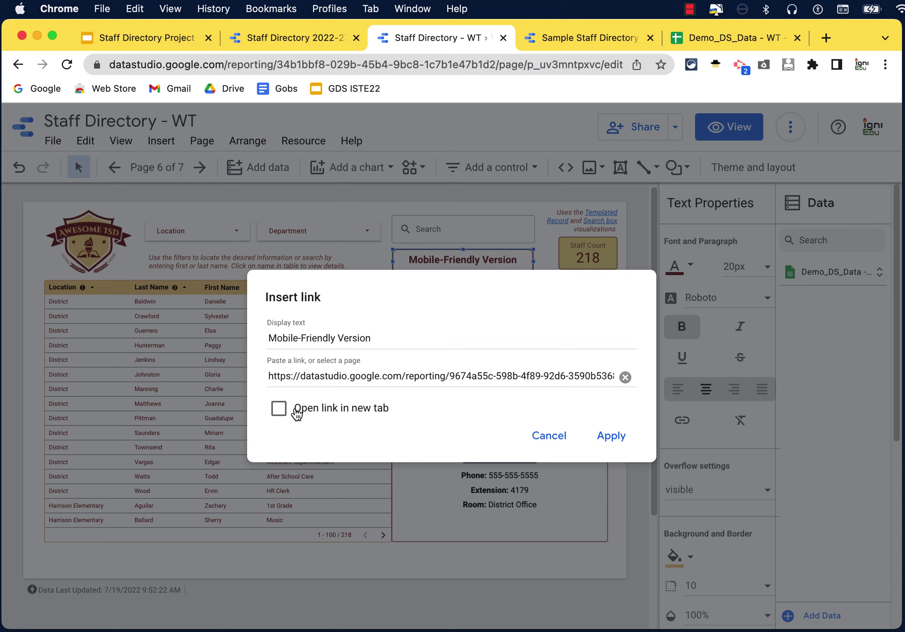
pyautogui.click(280, 410)
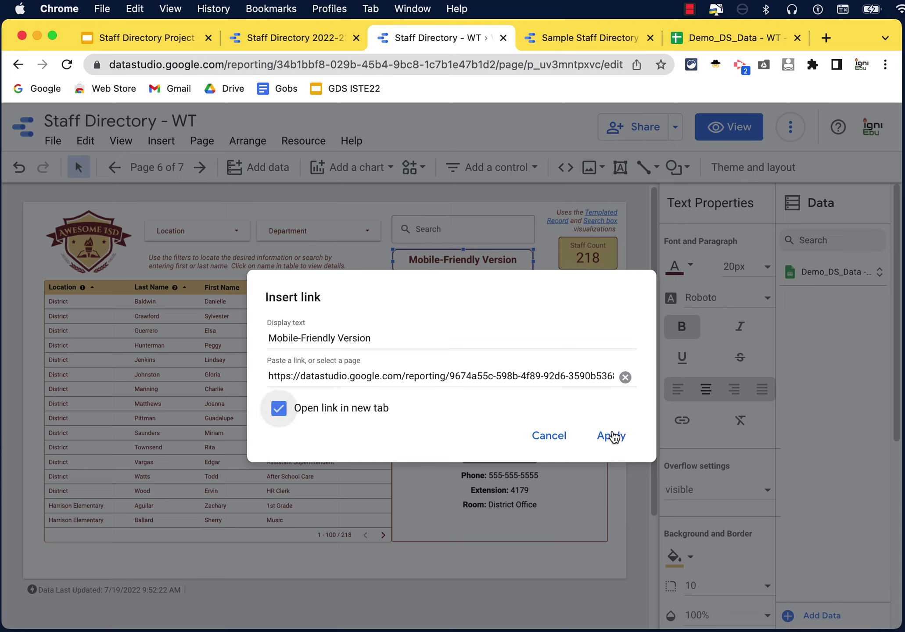
pyautogui.click(612, 436)
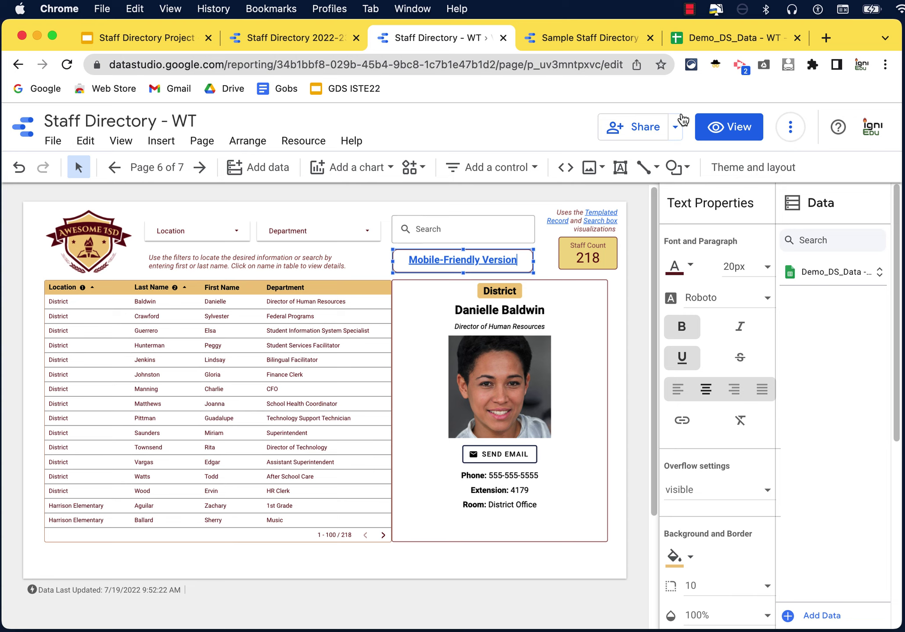
# Get the shareable report link for the full Staff Directory - WT report and copy it
pyautogui.click(676, 127)
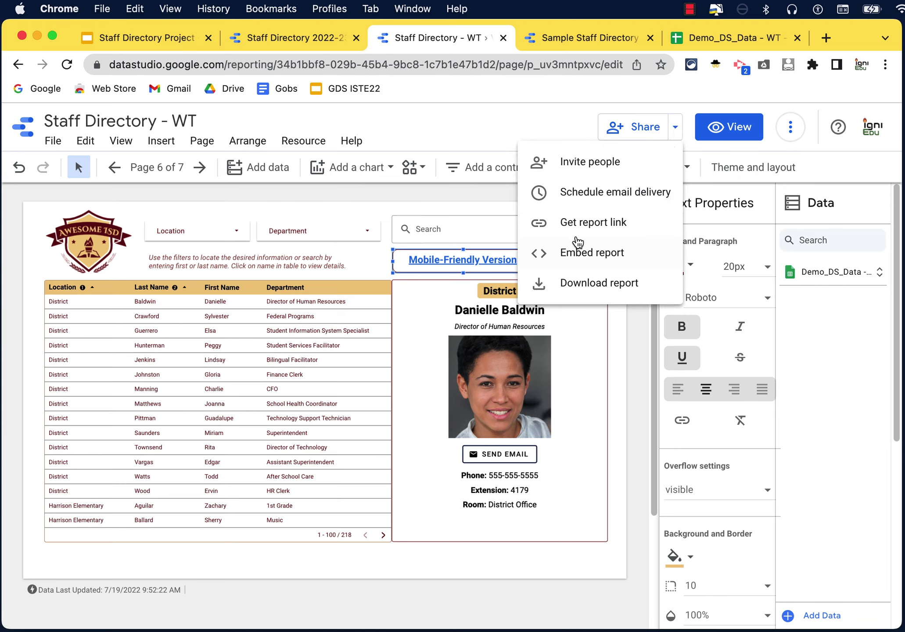
pyautogui.click(581, 224)
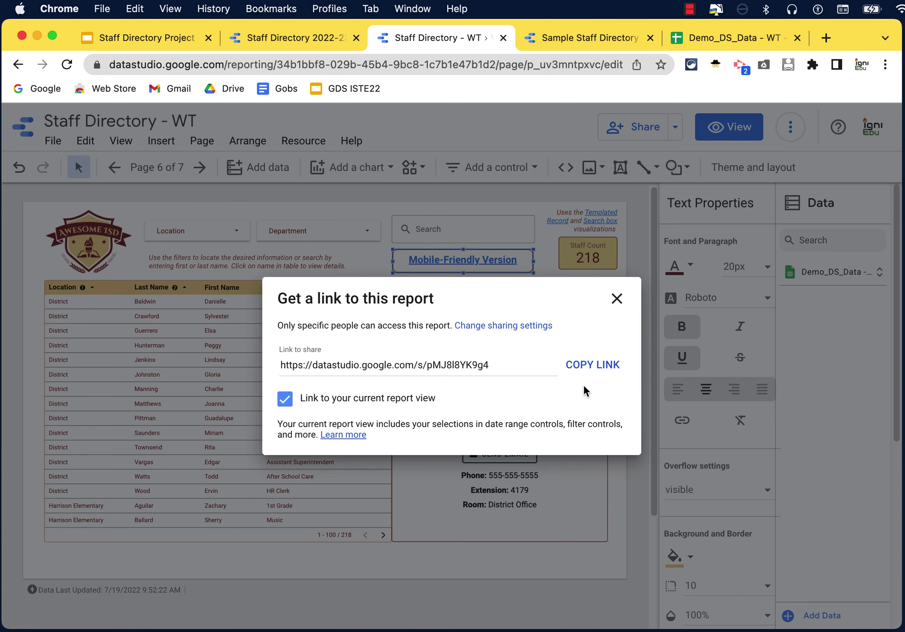
pyautogui.click(593, 364)
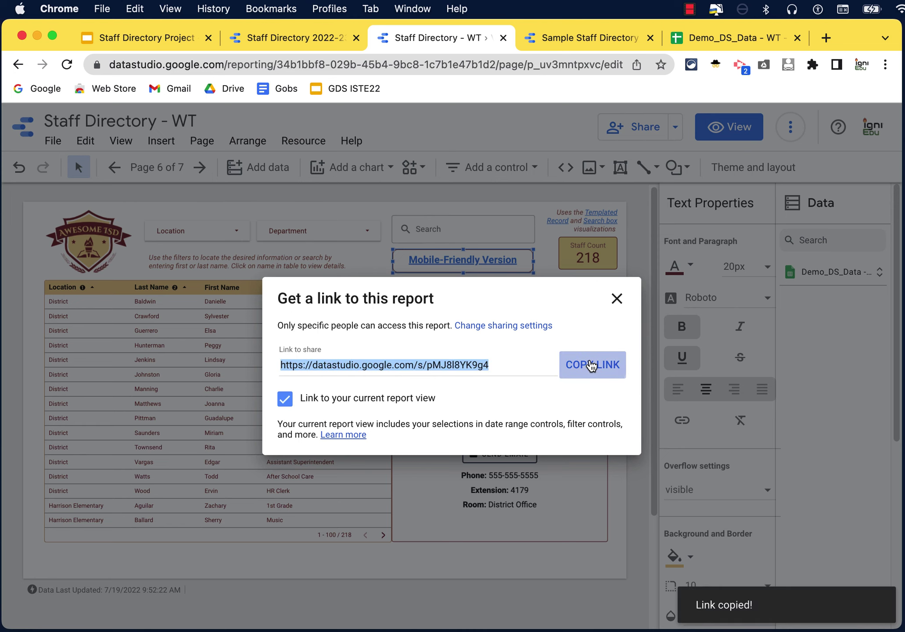
# In the mobile report, select the text "View Desktop Version of the Sample Staff Directory" below the staff record for editing
pyautogui.click(283, 40)
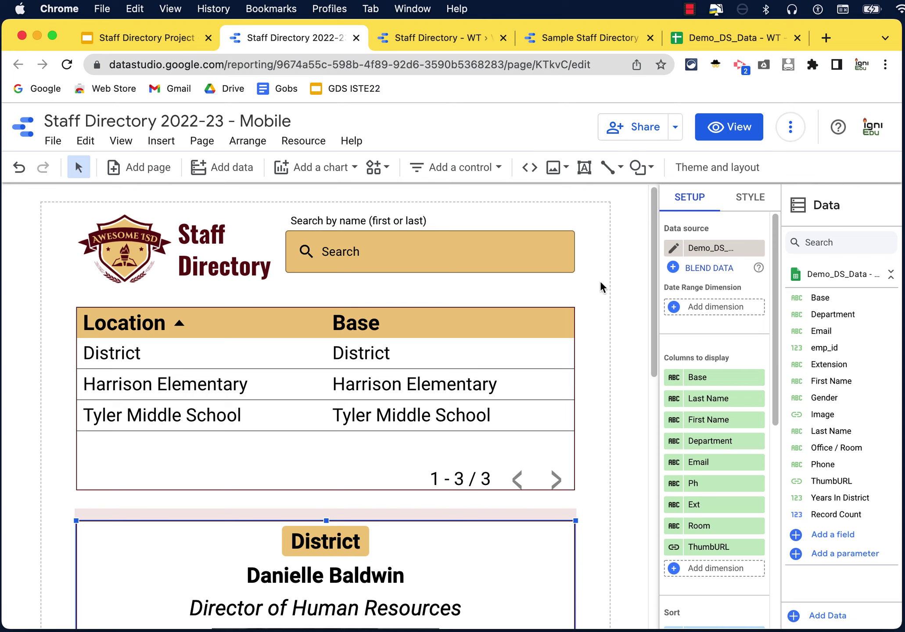
pyautogui.scroll(-5, 601, 288)
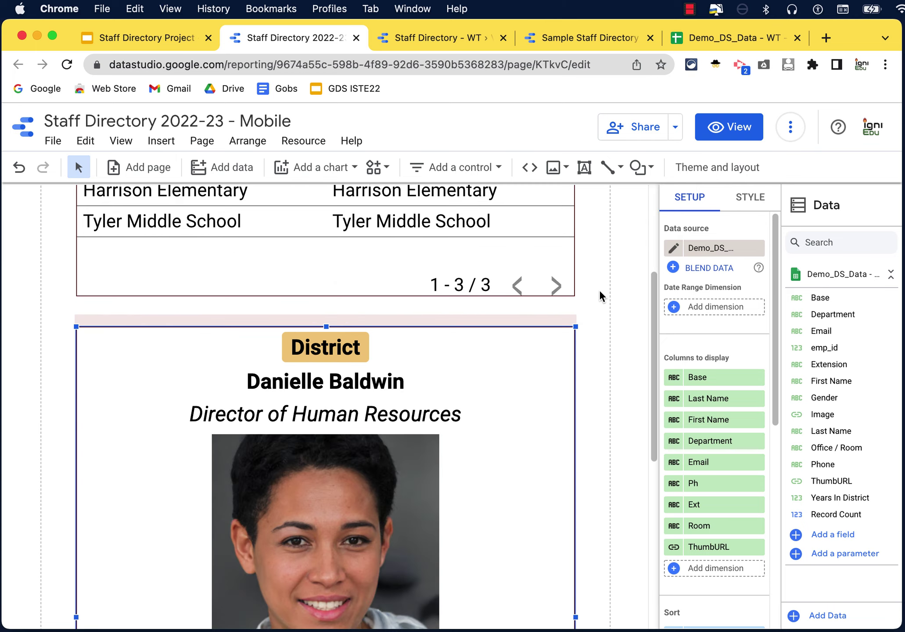
pyautogui.scroll(-3, 602, 296)
pyautogui.scroll(-2, 601, 295)
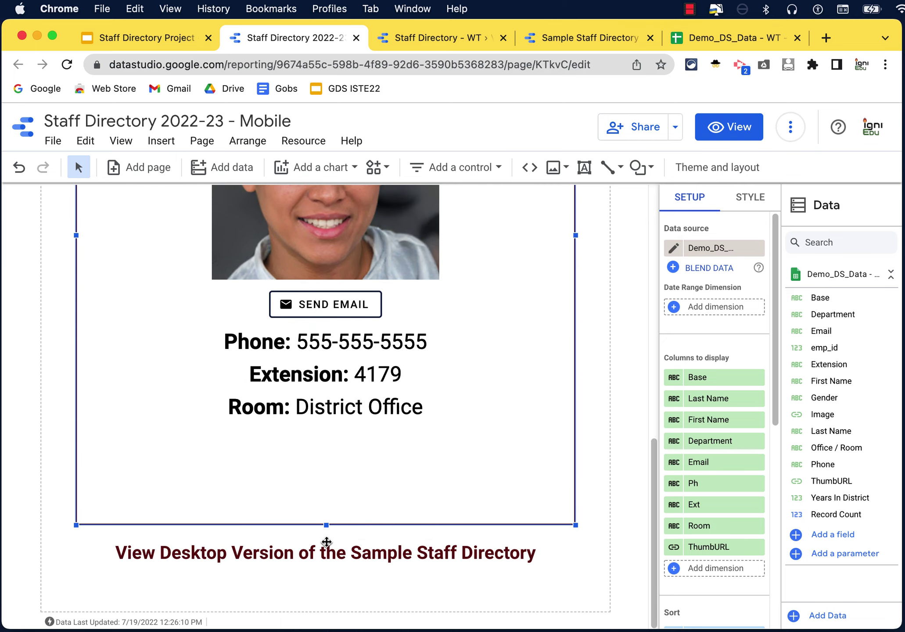
pyautogui.click(325, 549)
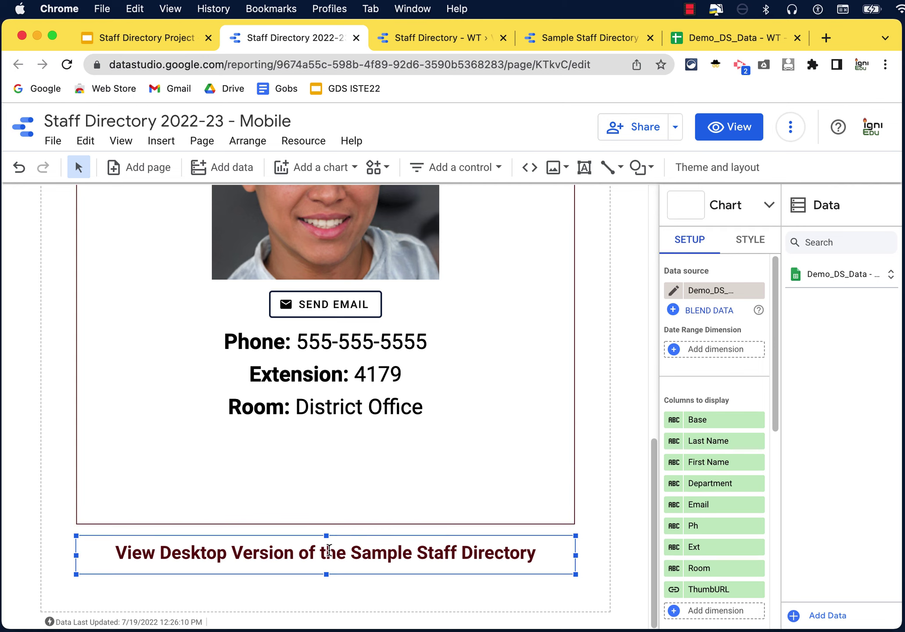
pyautogui.doubleClick(329, 550)
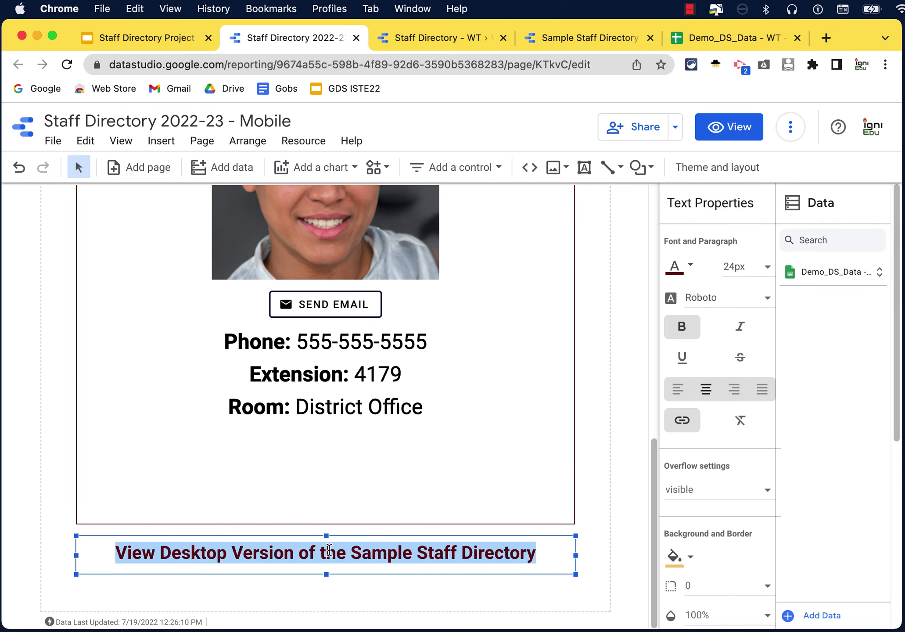